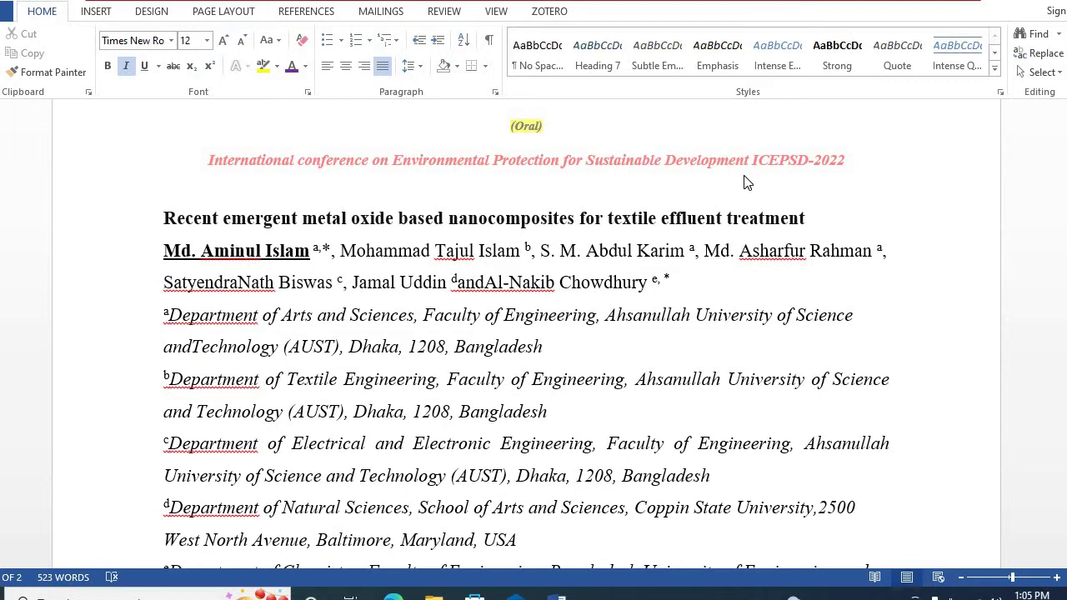
# Step: Scroll down until the Abstract heading and its red and blue text sit at the top of the window
pyautogui.scroll(-3, 747, 183)
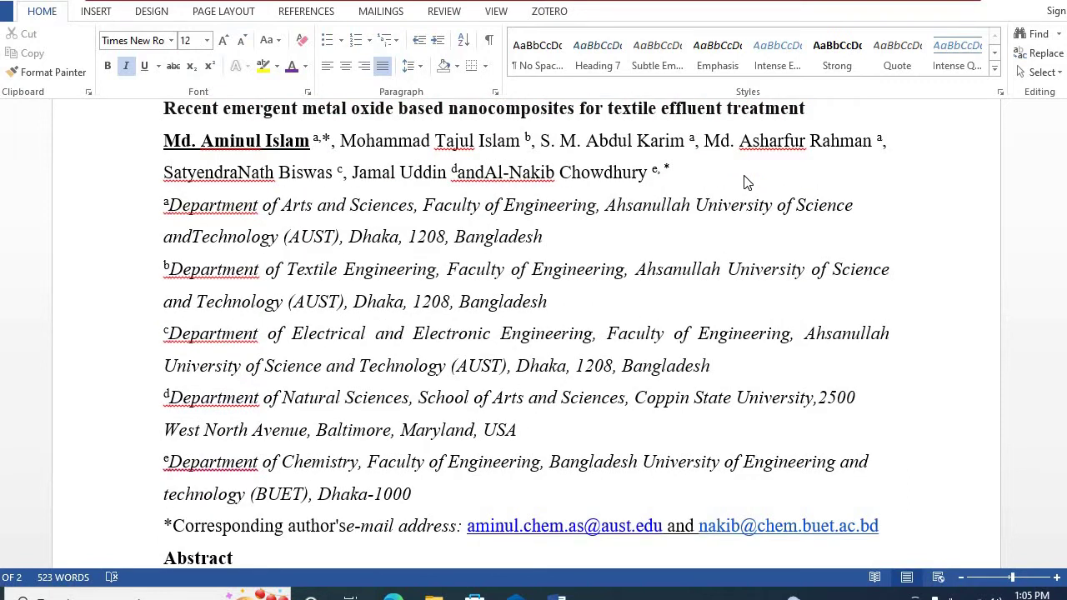
pyautogui.scroll(-12, 747, 182)
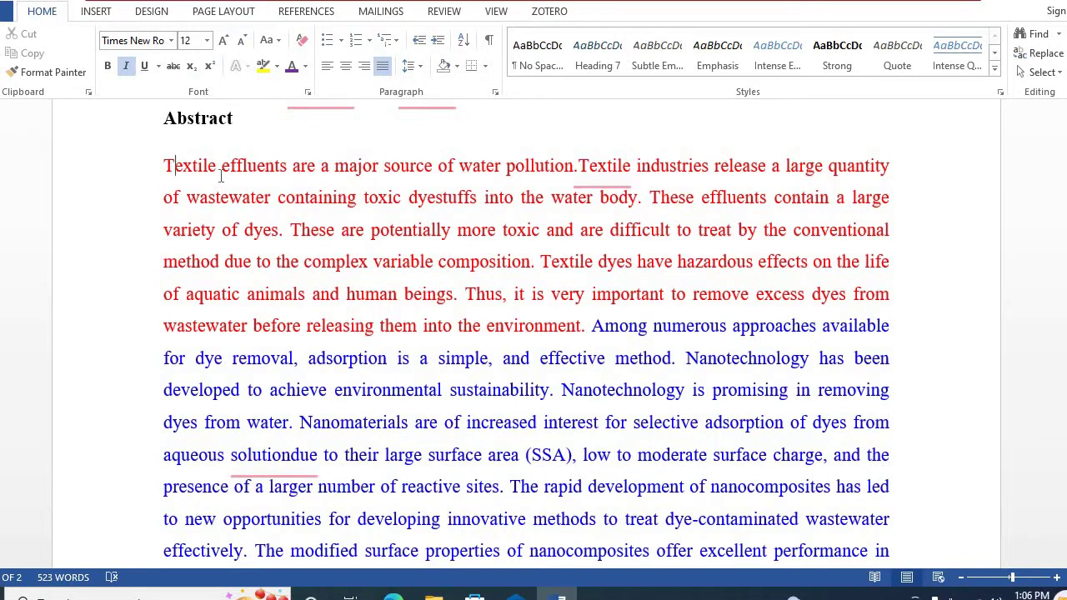
pyautogui.moveTo(169, 167); pyautogui.dragTo(583, 329)
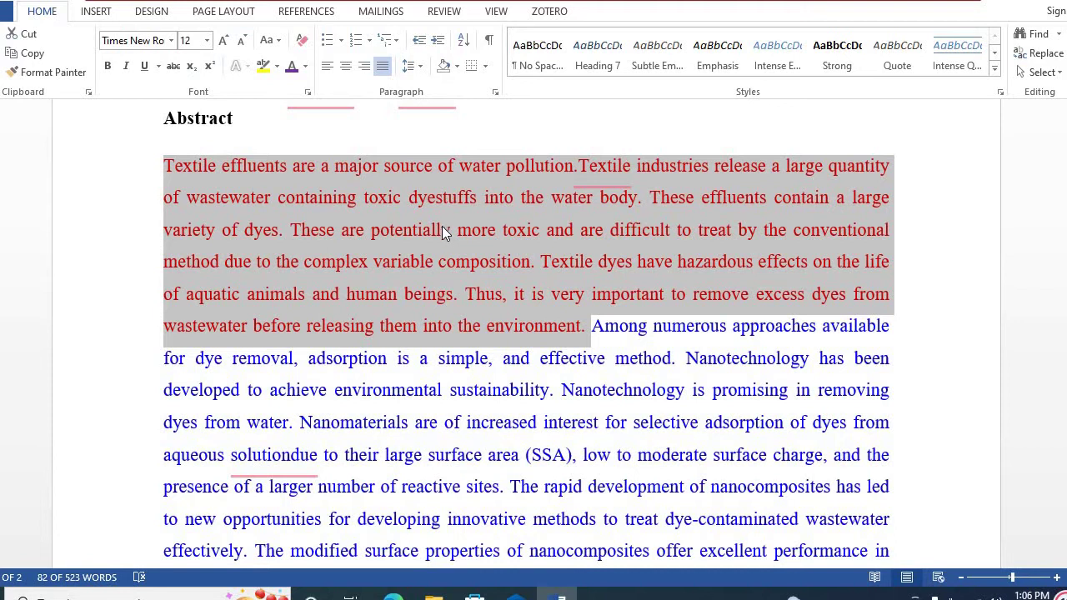
pyautogui.scroll(-5, 442, 226)
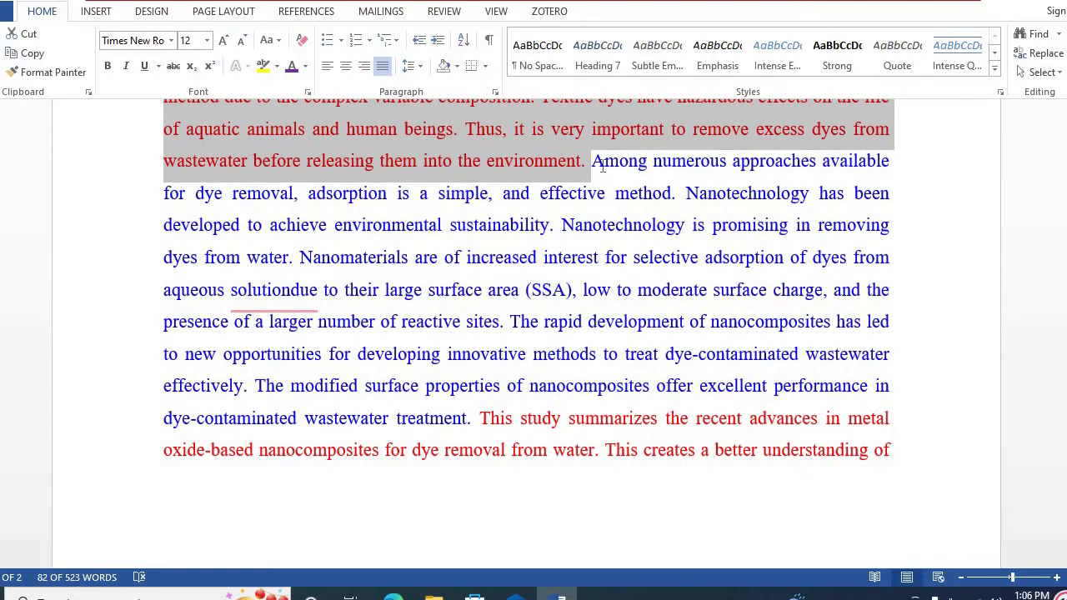
pyautogui.click(594, 163)
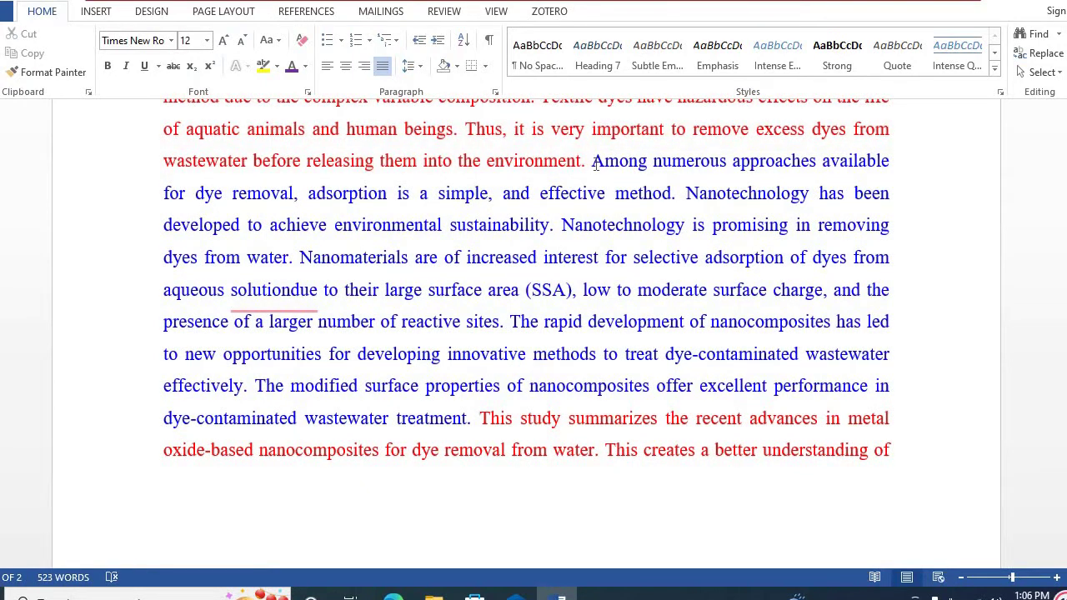
# Step: Select the 96-word blue passage from "Among numerous approaches" to "wastewater treatment."
pyautogui.moveTo(594, 164); pyautogui.dragTo(481, 421)
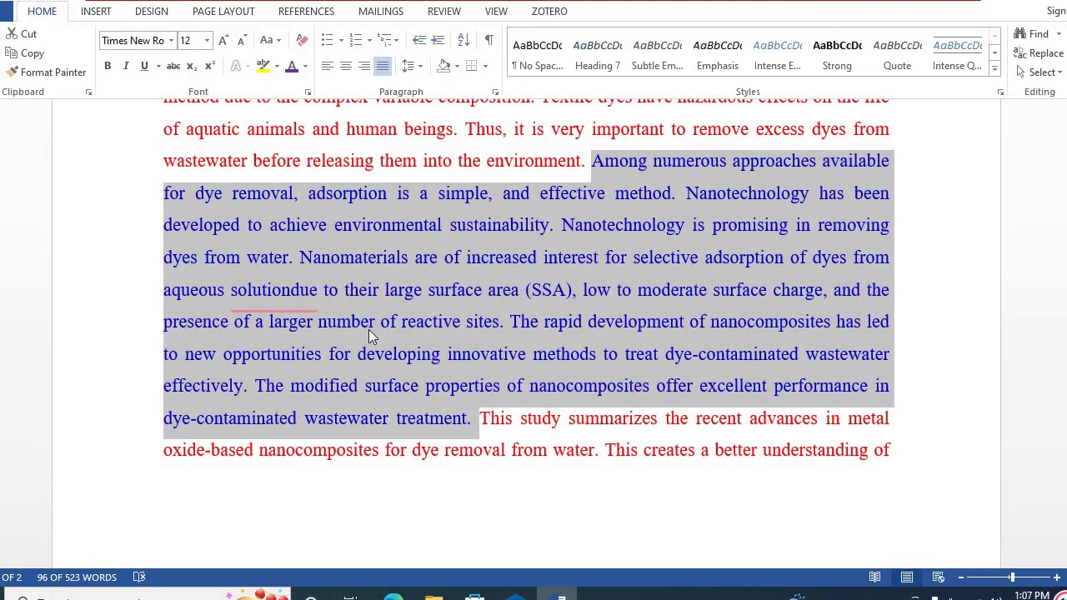
pyautogui.scroll(-3, 368, 330)
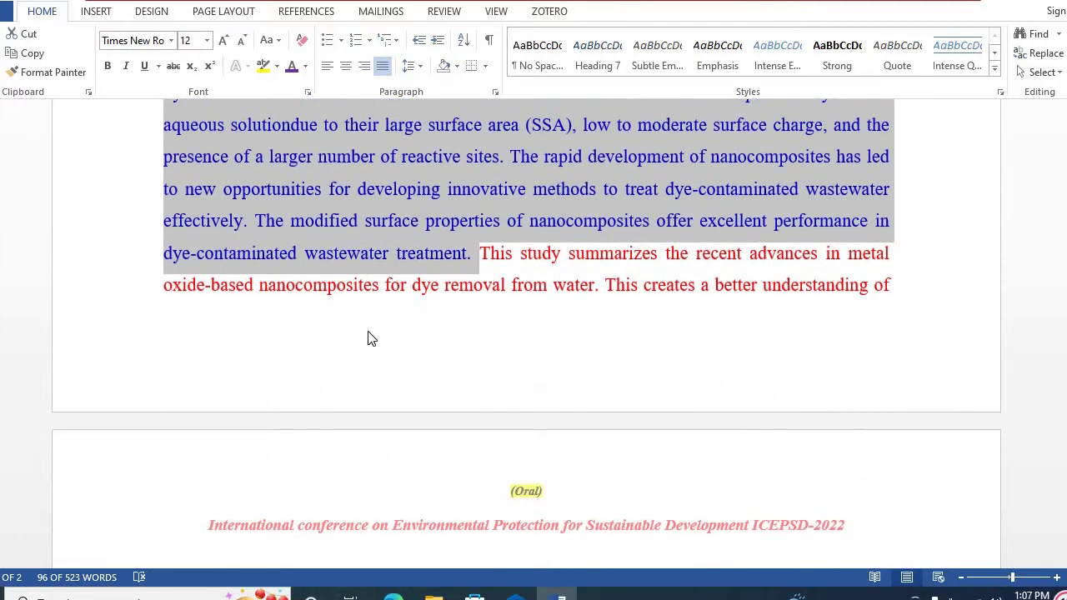
pyautogui.scroll(-2, 372, 338)
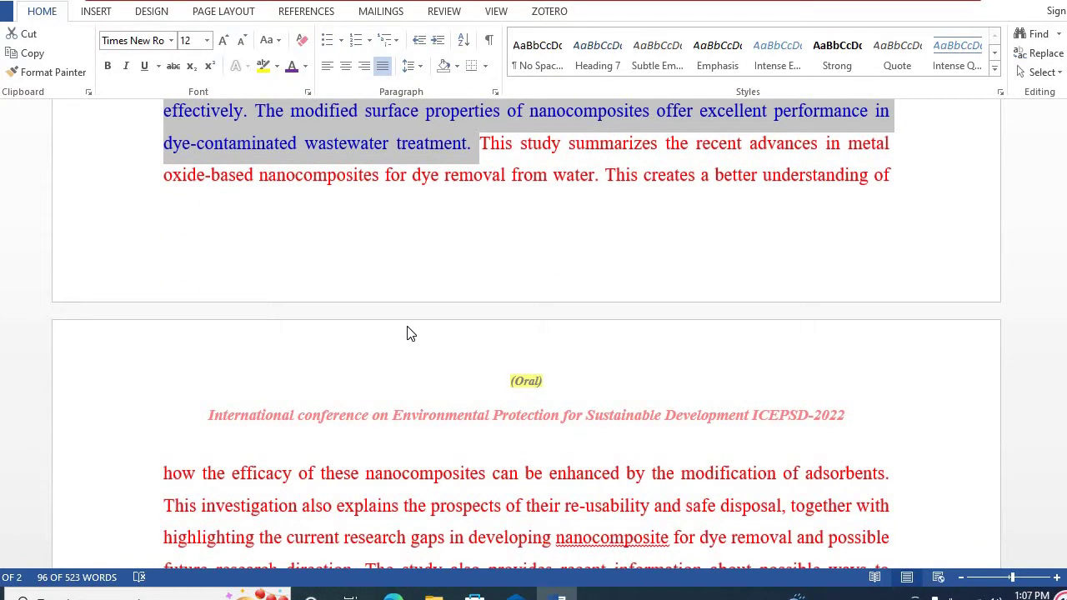
pyautogui.scroll(-1, 534, 203)
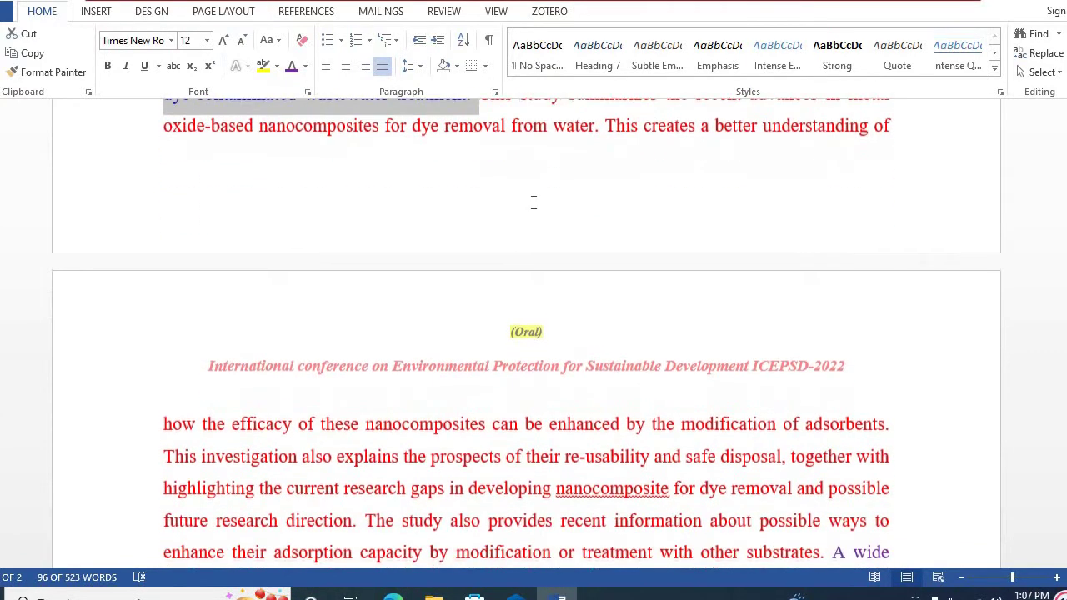
pyautogui.scroll(1, 533, 202)
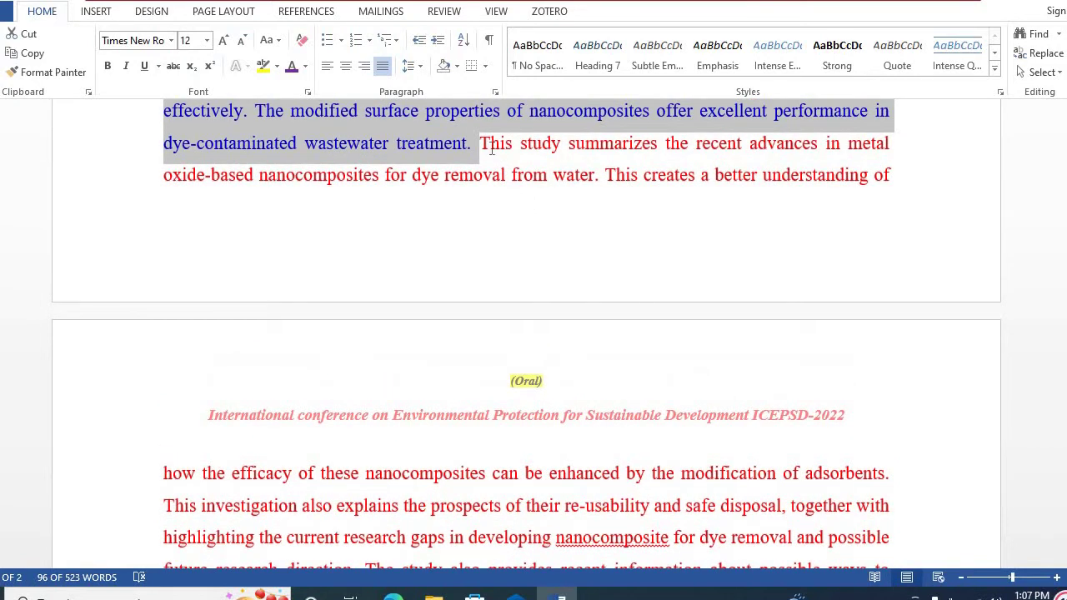
# Step: Select the 86-word red passage from "This study summarizes" across the page break to "other substrates."
pyautogui.moveTo(486, 147); pyautogui.dragTo(826, 471)
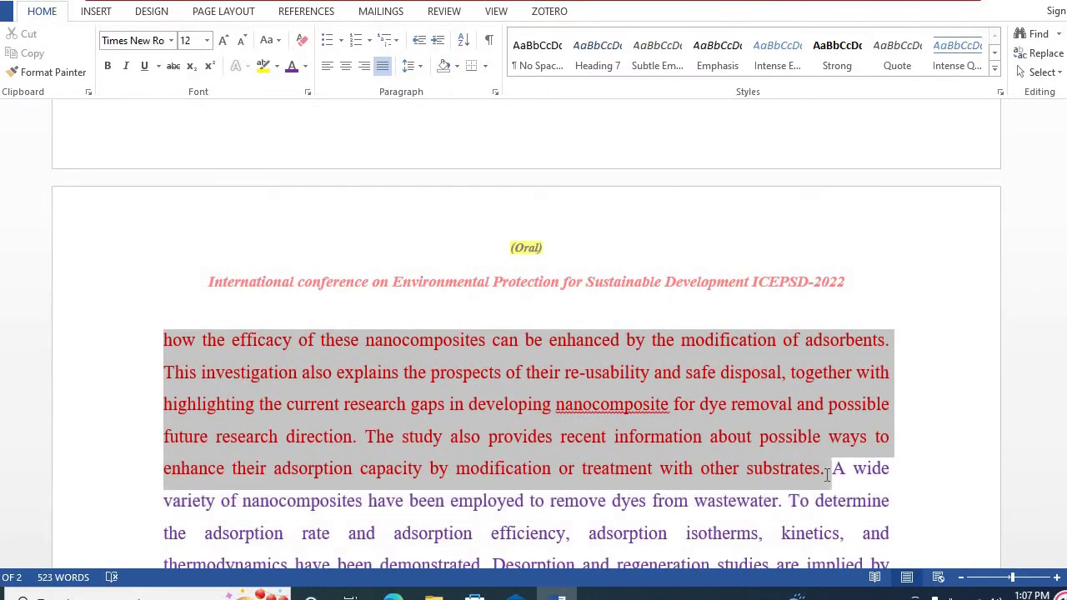
pyautogui.scroll(1, 421, 328)
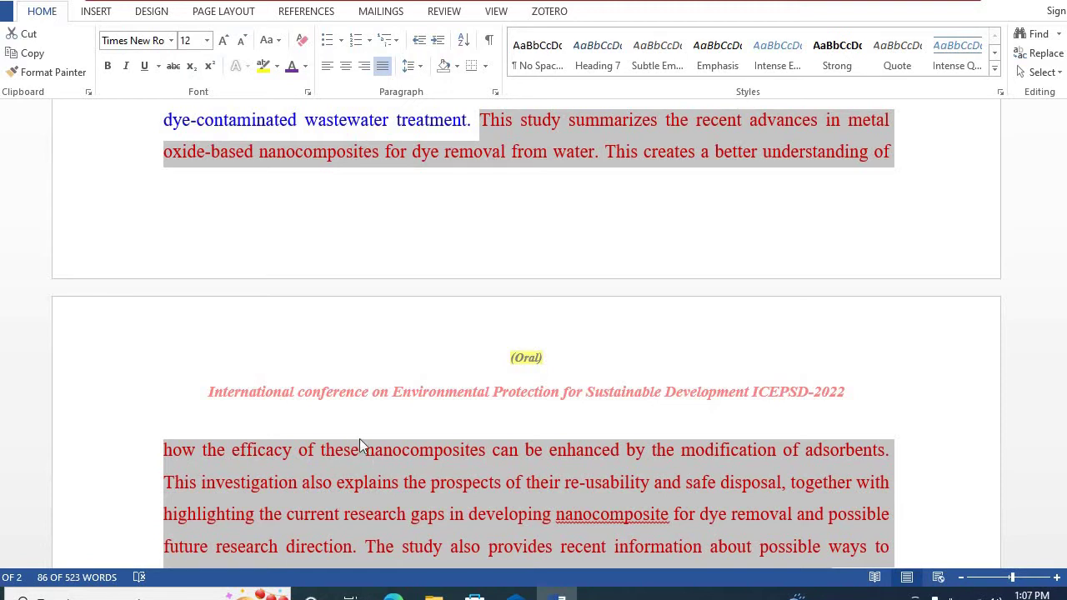
pyautogui.scroll(-1, 332, 433)
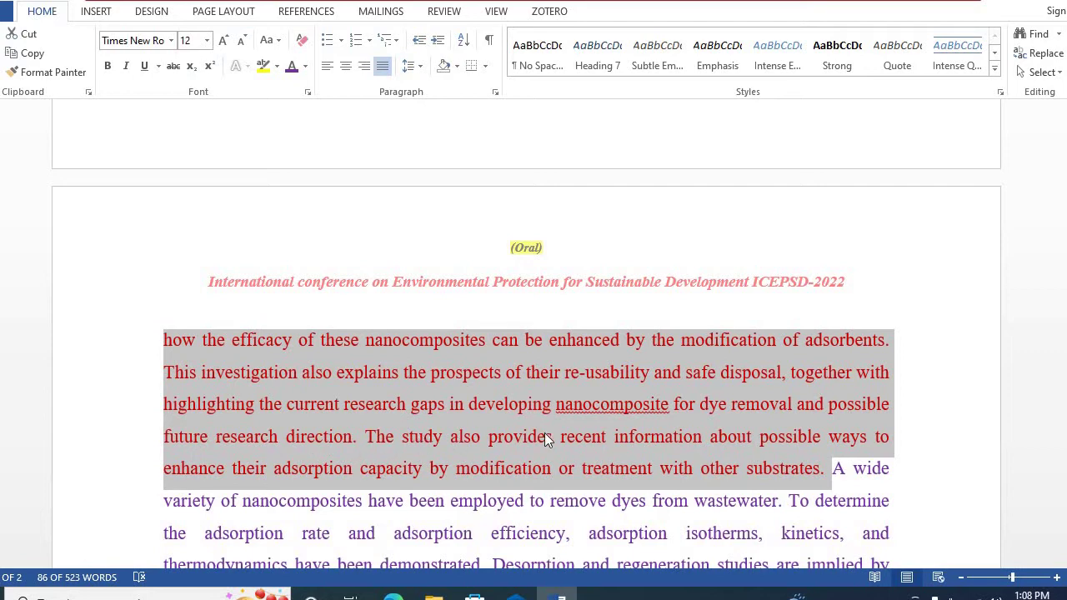
pyautogui.scroll(10, 544, 433)
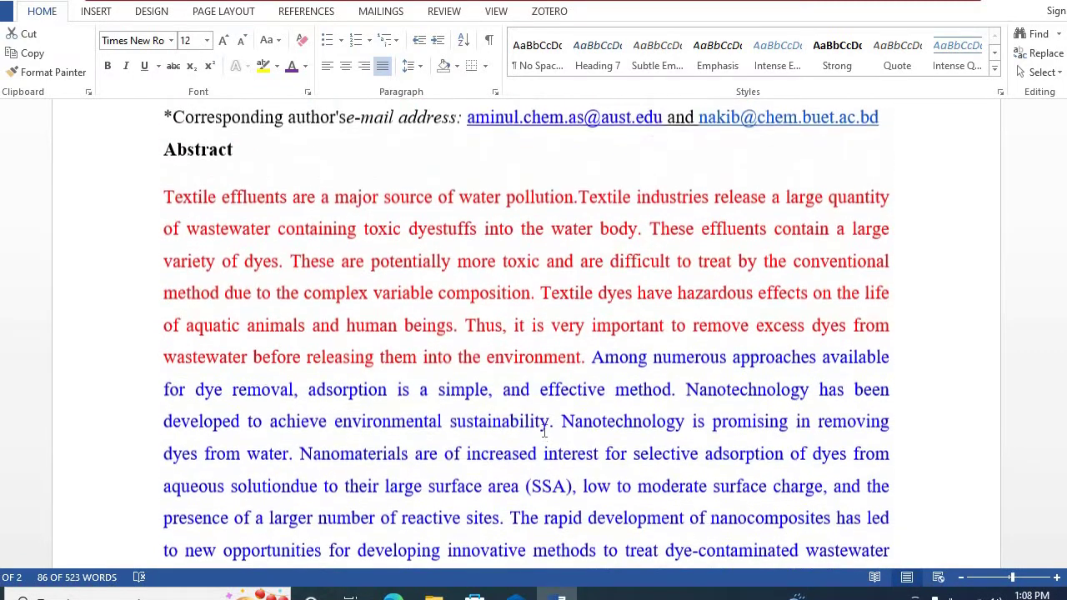
pyautogui.scroll(-8, 543, 430)
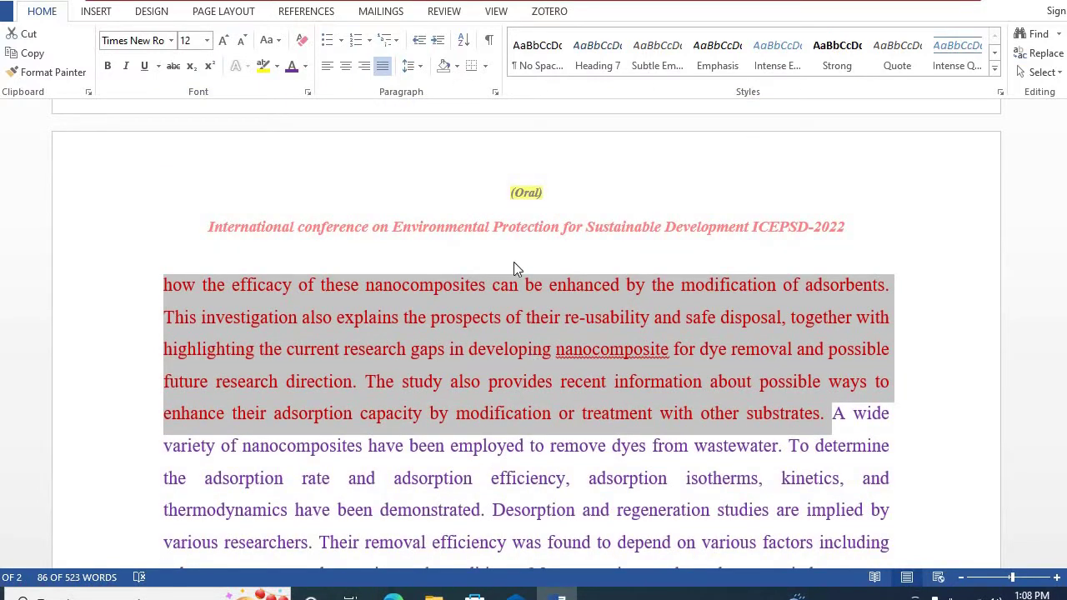
pyautogui.scroll(-5, 581, 284)
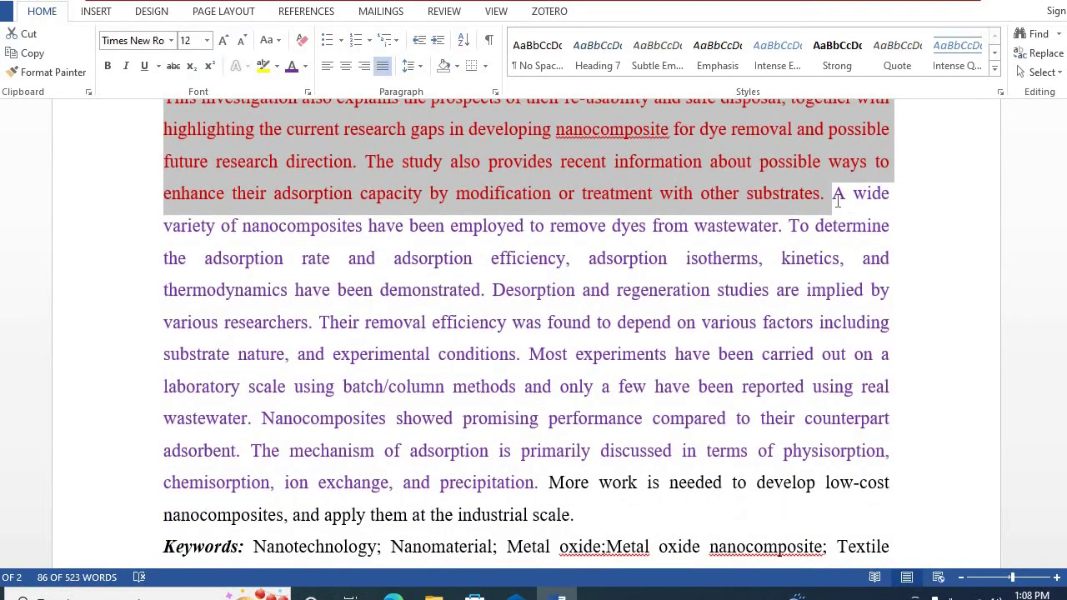
# Step: Select the purple "A wide variety" section, then the 15-word closing sentence on industrial-scale nanocomposites
pyautogui.moveTo(838, 198); pyautogui.dragTo(542, 485)
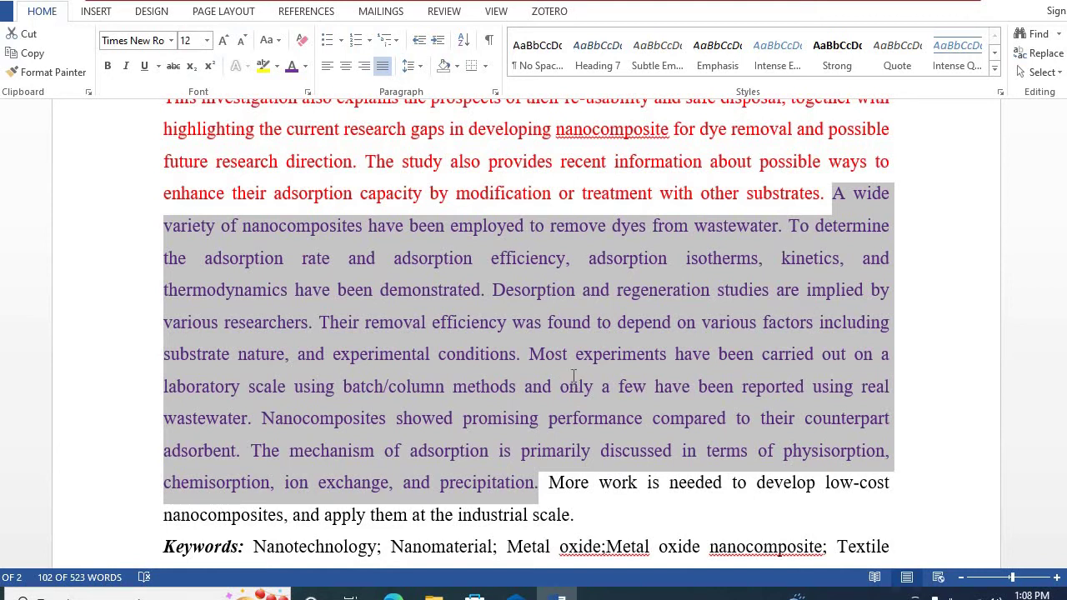
pyautogui.scroll(-2, 571, 382)
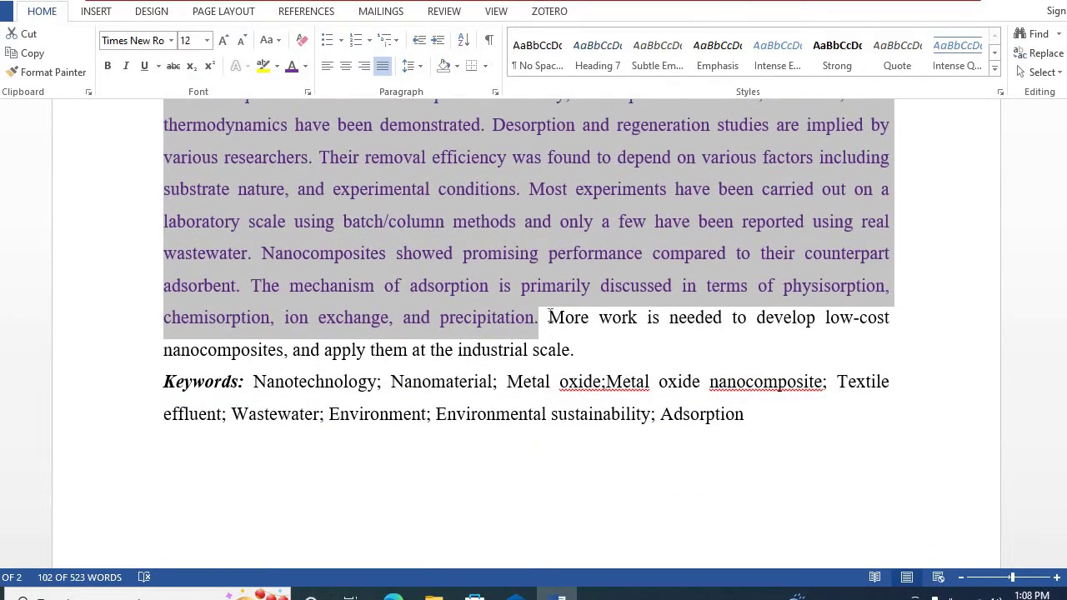
pyautogui.click(549, 317)
pyautogui.keyDown('shift'); pyautogui.click(587, 351); pyautogui.keyUp('shift')
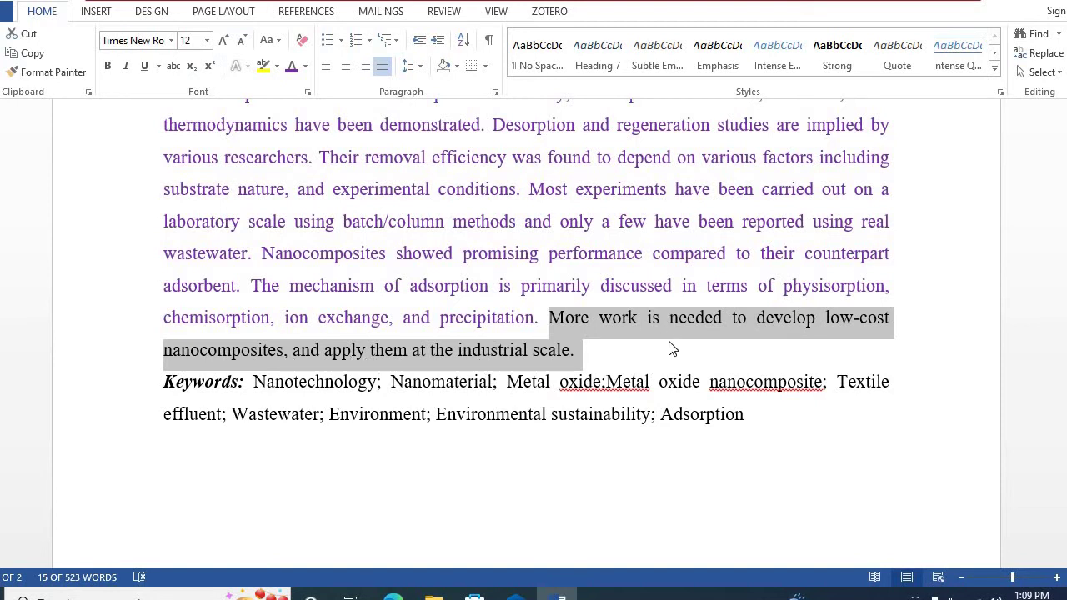
pyautogui.scroll(10, 672, 349)
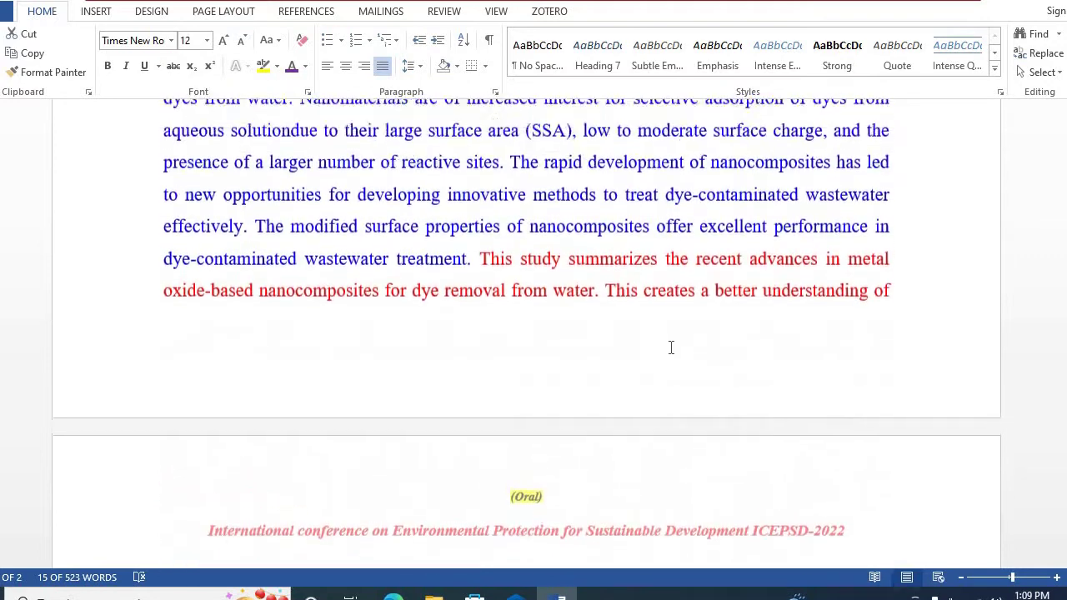
pyautogui.scroll(4, 672, 349)
pyautogui.click(594, 296)
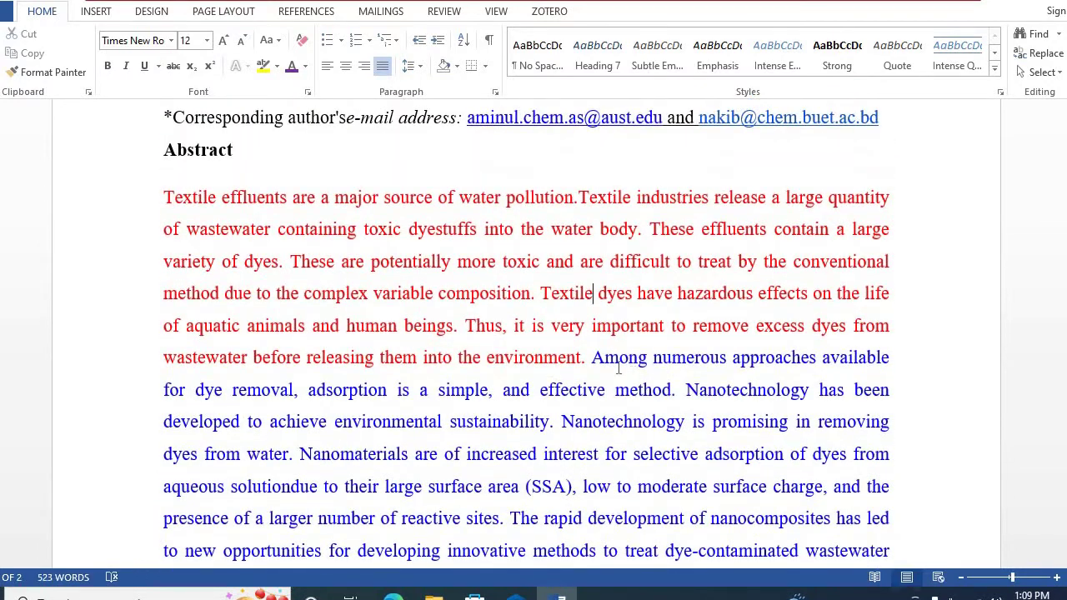
pyautogui.scroll(-8, 619, 368)
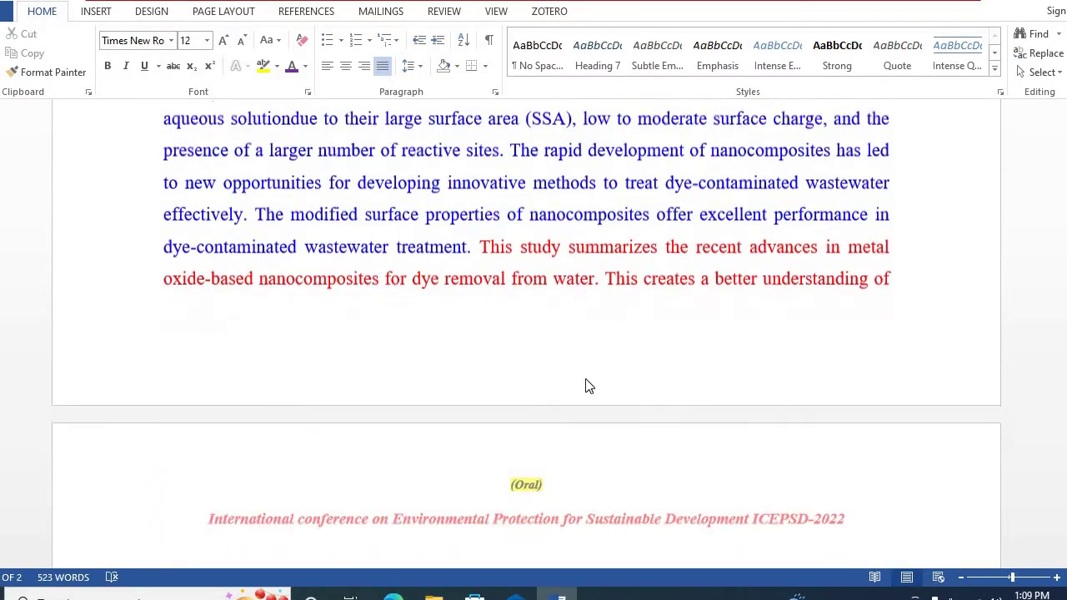
pyautogui.scroll(-8, 588, 385)
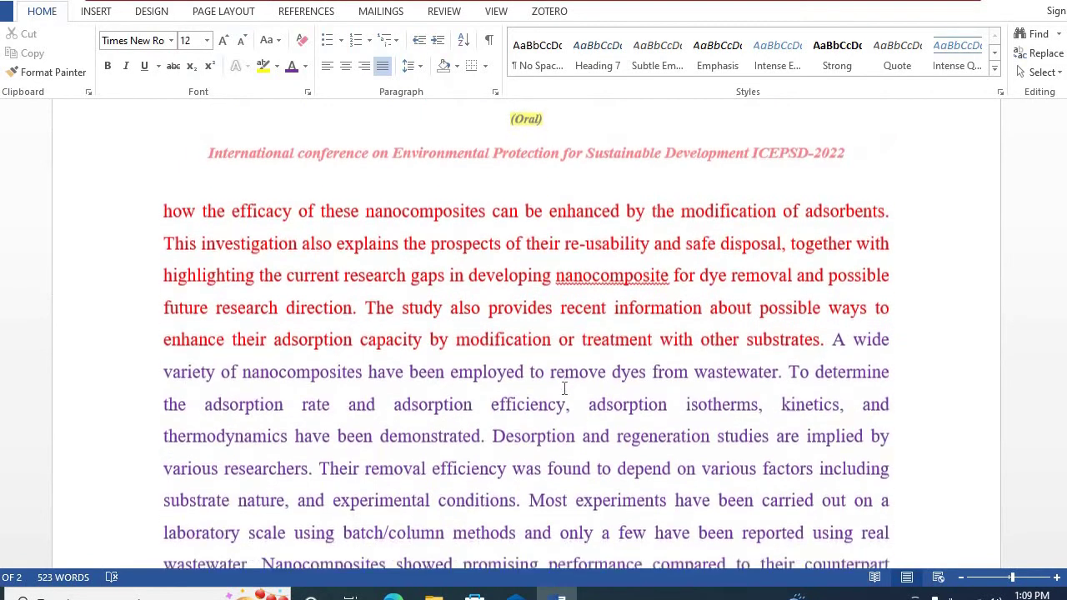
pyautogui.scroll(-6, 565, 388)
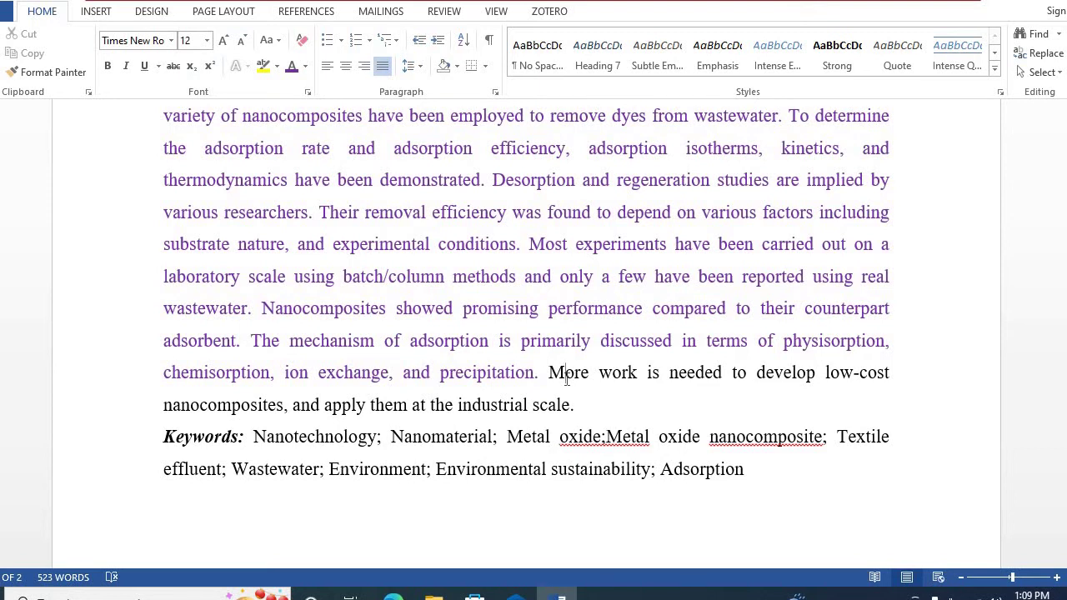
pyautogui.scroll(-3, 591, 400)
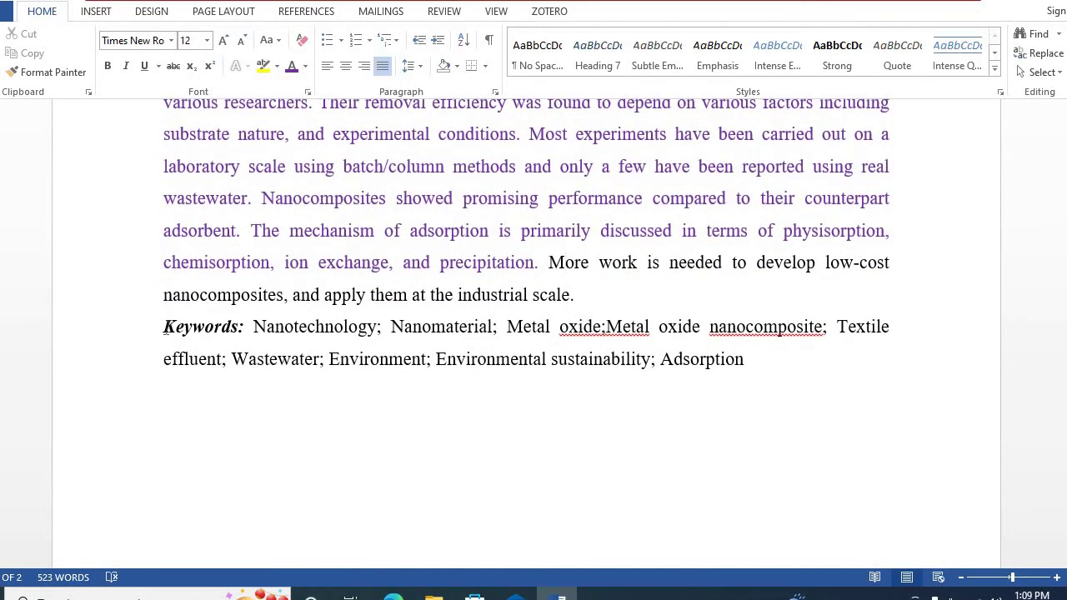
# Step: Add a space after "Metal oxide;" and select the entire Keywords paragraph, then review the abstract
pyautogui.click(607, 327)
pyautogui.moveTo(158, 326); pyautogui.dragTo(382, 326)
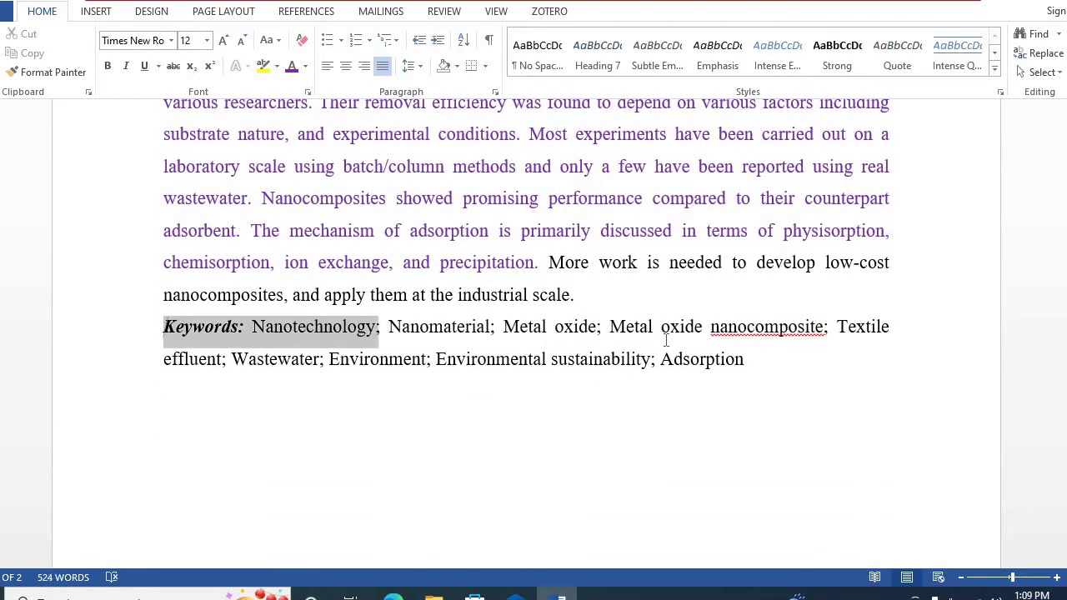
pyautogui.moveTo(666, 340); pyautogui.dragTo(753, 367)
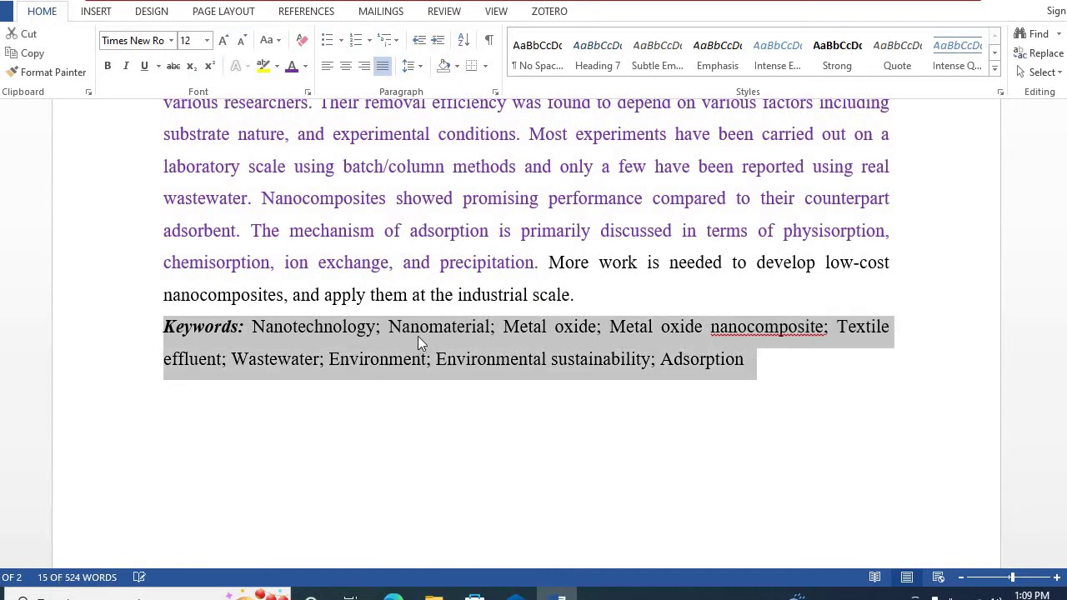
pyautogui.scroll(2, 383, 237)
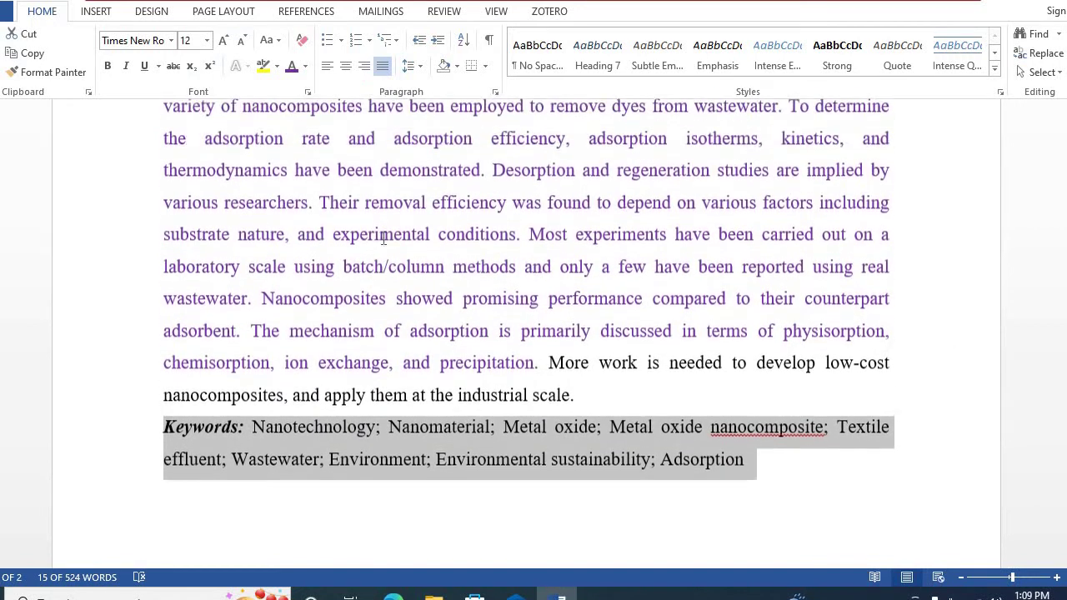
pyautogui.scroll(2, 383, 237)
pyautogui.scroll(1, 436, 272)
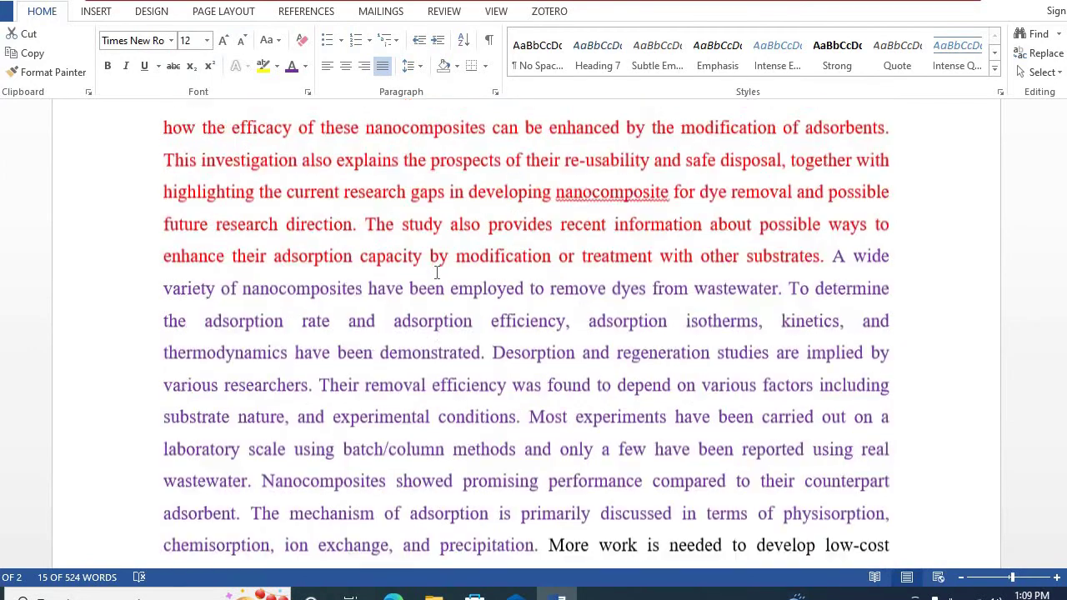
pyautogui.scroll(10, 436, 272)
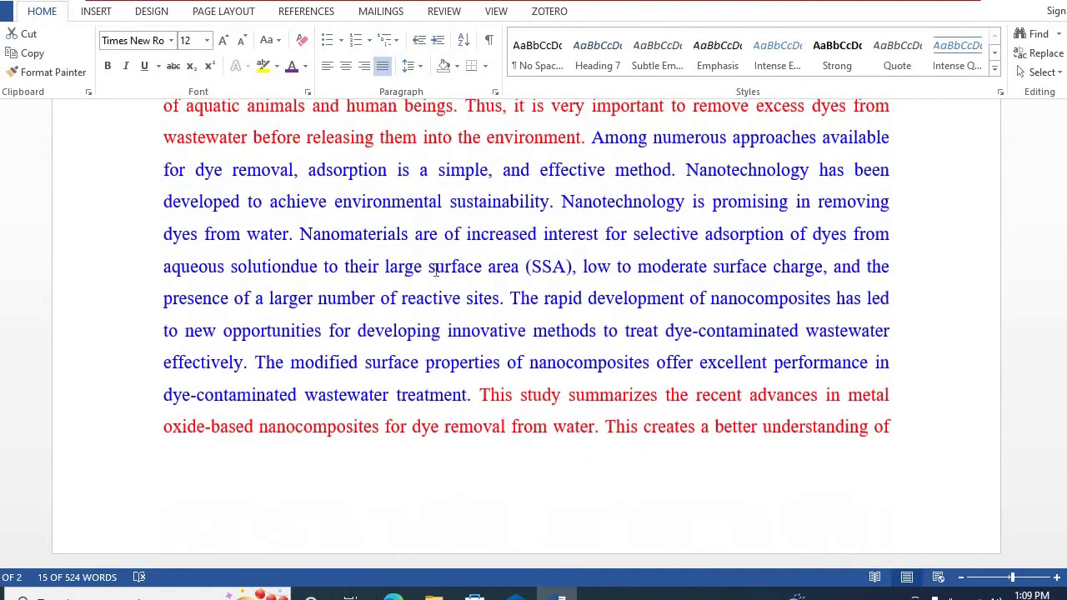
pyautogui.scroll(3, 436, 272)
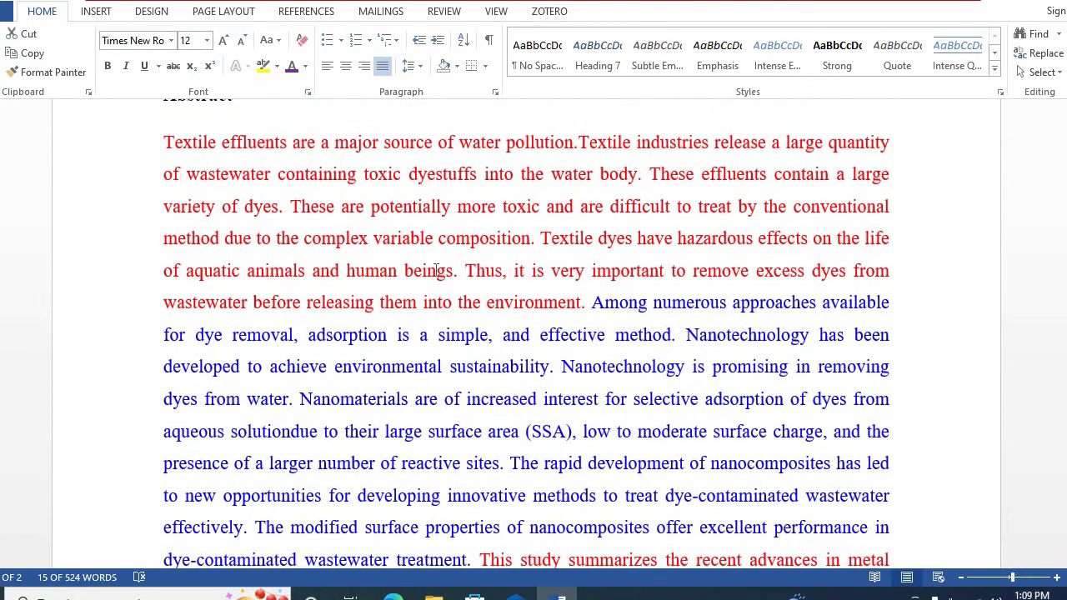
pyautogui.scroll(-15, 436, 272)
pyautogui.scroll(2, 572, 267)
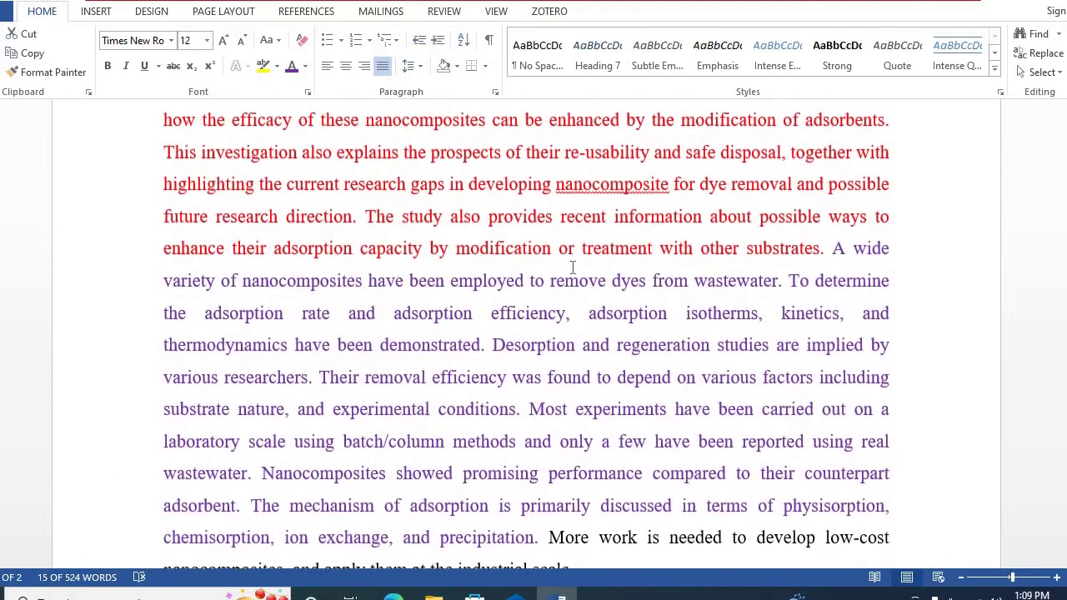